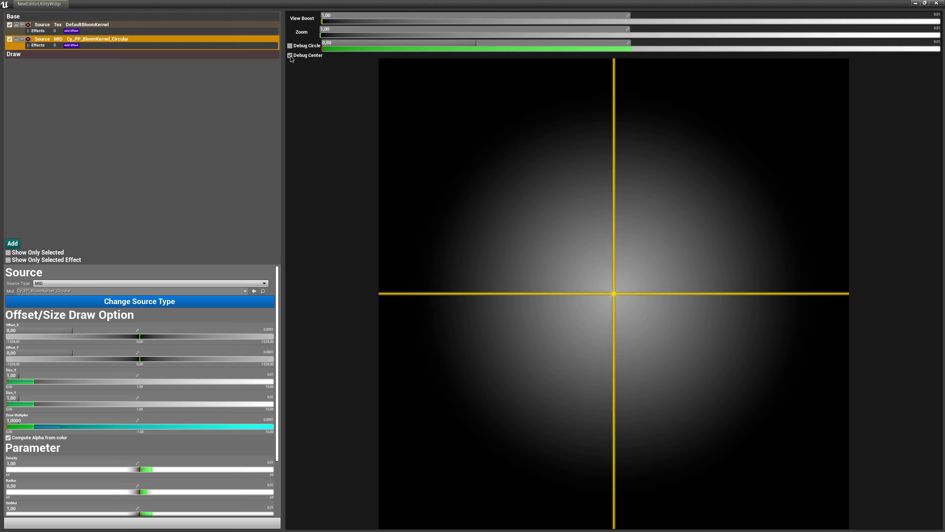
- Hide the debug center lines and set the circular bloom kernel's Density to 1.27 and Radius to 0.11
click(291, 56)
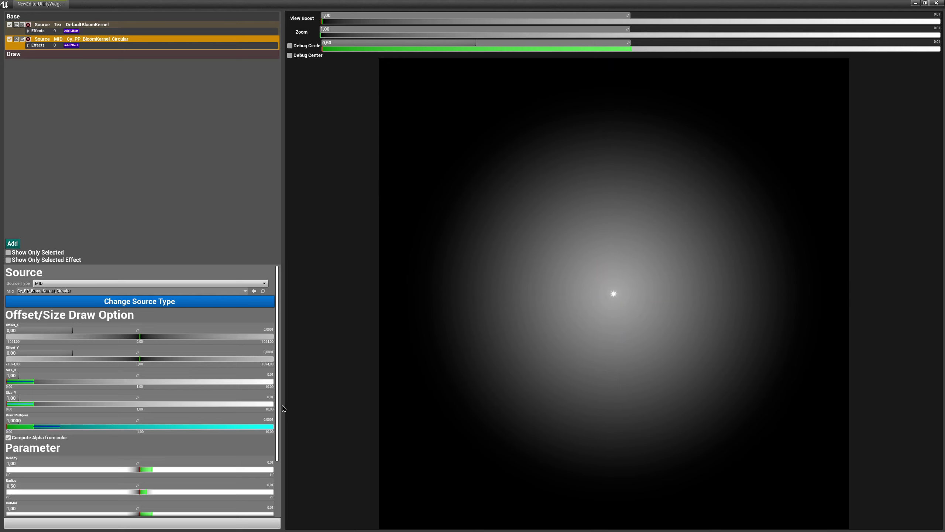
scroll(277, 419, down, 4)
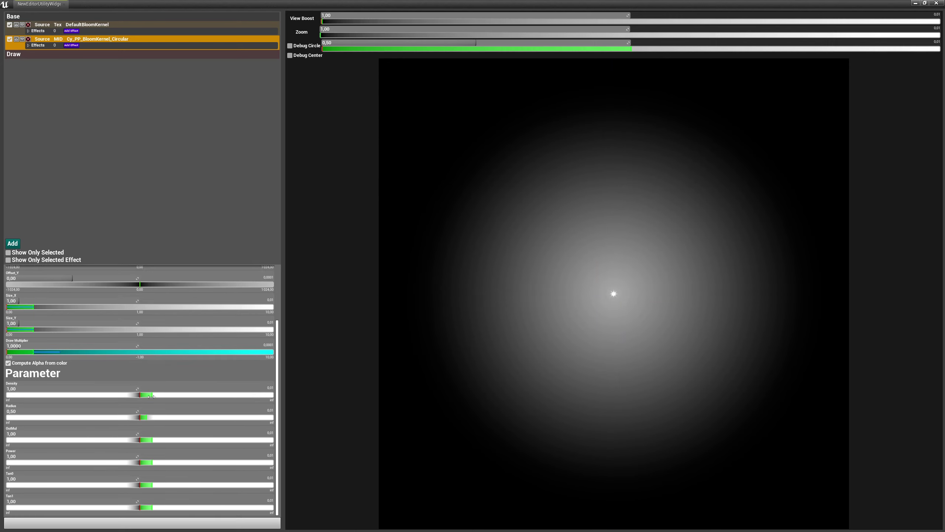
mouse_move(151, 396)
mouse_down()
mouse_move(165, 396)
mouse_move(148, 395)
mouse_move(146, 425)
mouse_move(166, 394)
mouse_up()
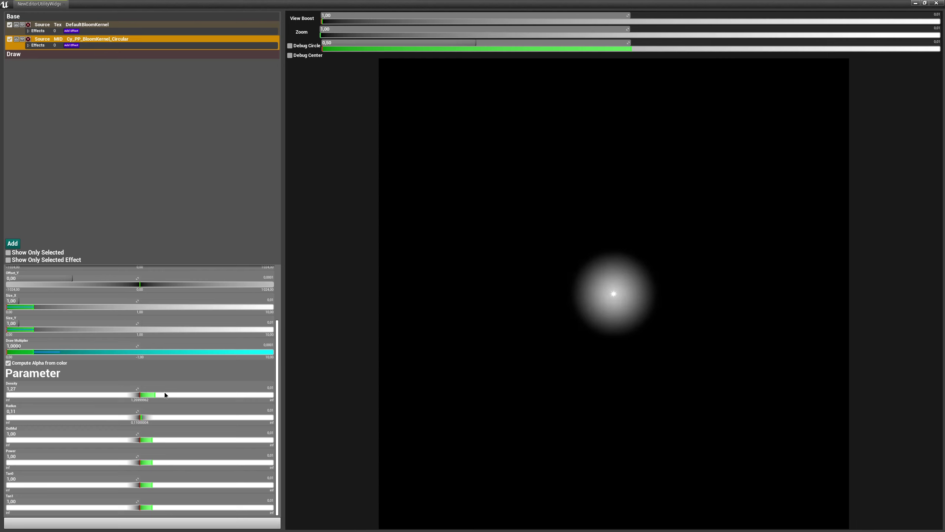
- Show the debug circle at zoom 3.85 and fit the circular kernel to it with Radius 0.21 and Density 1.95
click(290, 45)
drag(379, 29, 418, 29)
drag(140, 418, 146, 417)
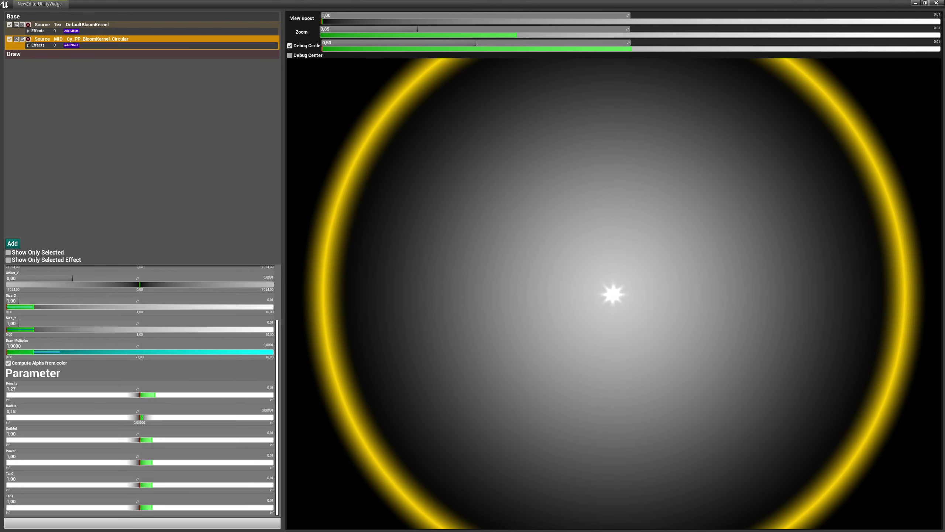
drag(145, 417, 162, 395)
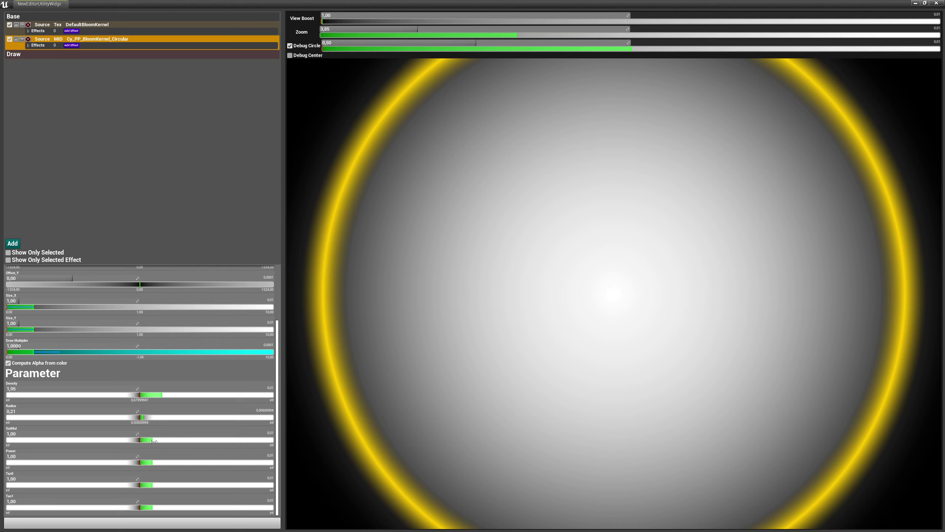
- Set the circular kernel's OutMul to 0.11 and Tan0 to 1.02, and briefly check the debug center
drag(153, 441, 141, 440)
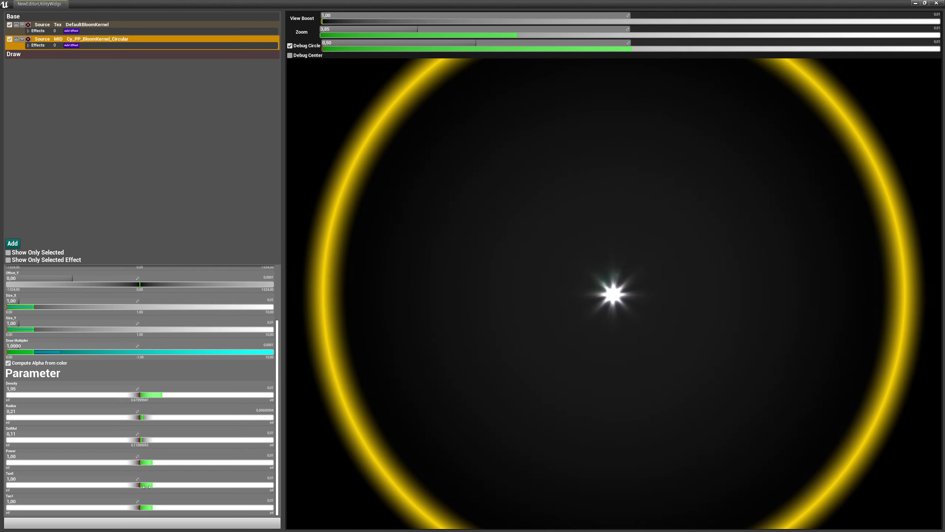
drag(153, 484, 153, 484)
drag(152, 485, 153, 484)
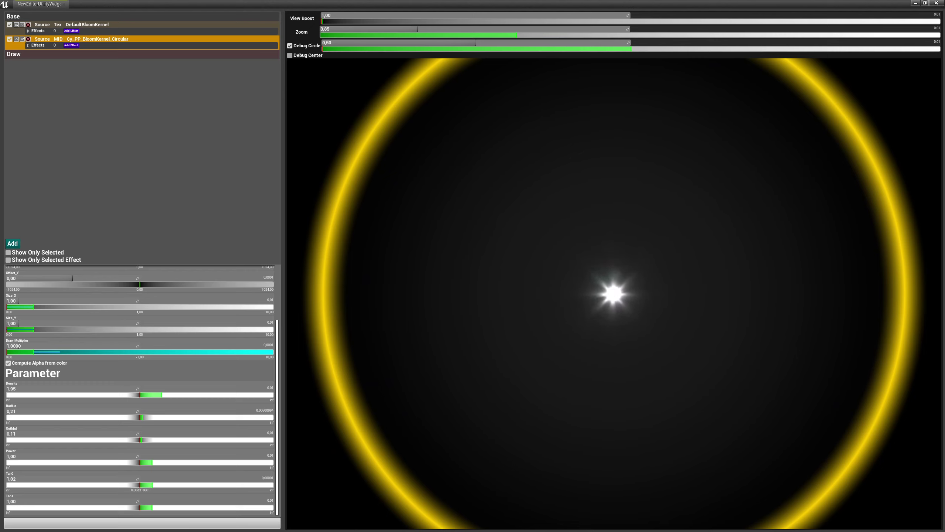
click(291, 55)
click(291, 55)
- Start adding a new base source and choose MID as its type
click(12, 243)
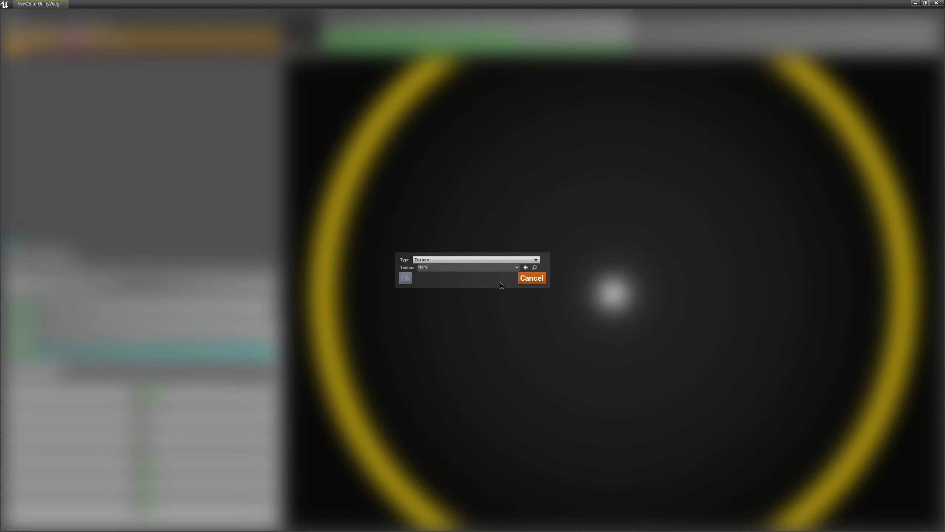
click(442, 266)
click(444, 260)
click(445, 273)
click(448, 261)
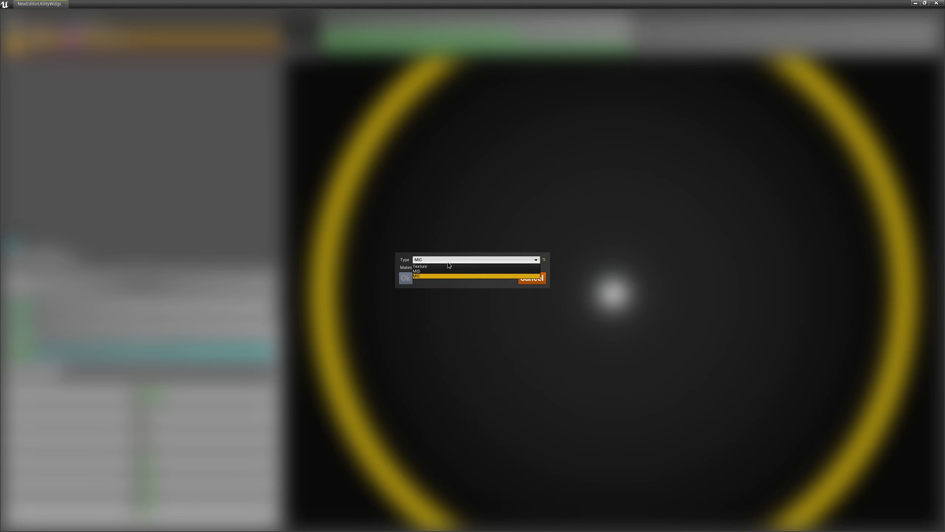
click(450, 266)
click(450, 260)
click(452, 271)
- Look up the "cy pp" materials and add the new source with the Cy_PP_BloomKernel_Flare_2 material
click(464, 267)
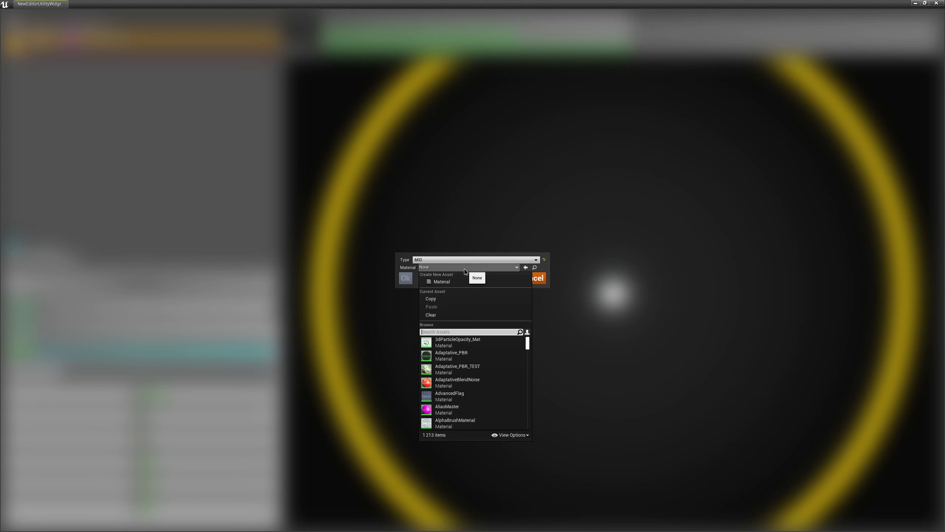
text(cy p)
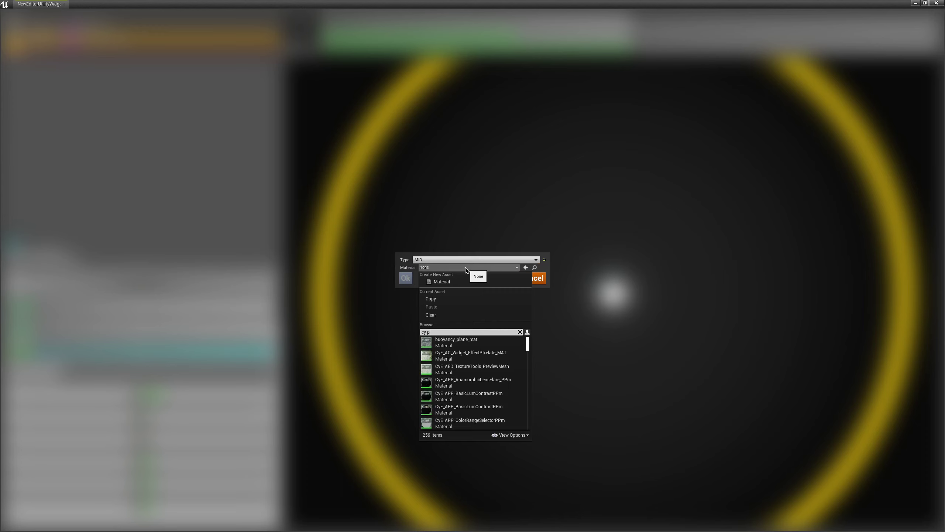
text(p)
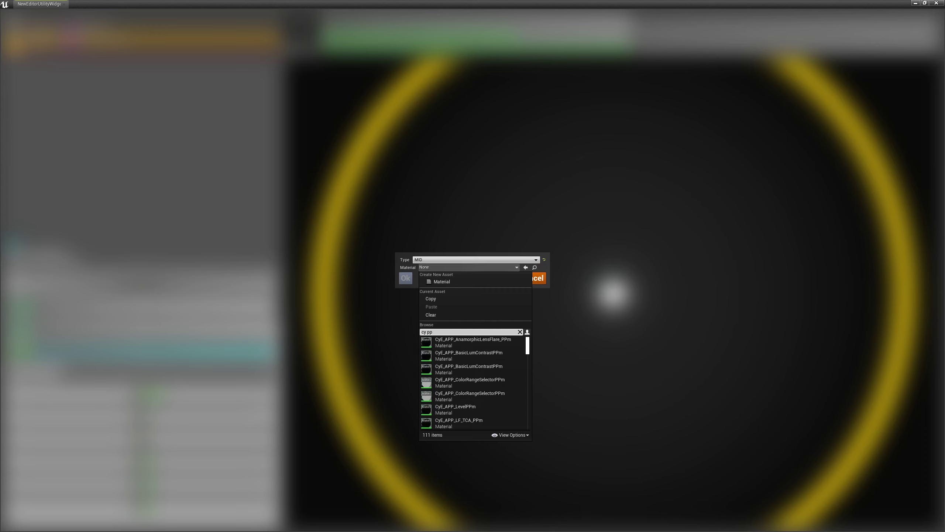
key(alt+Tab)
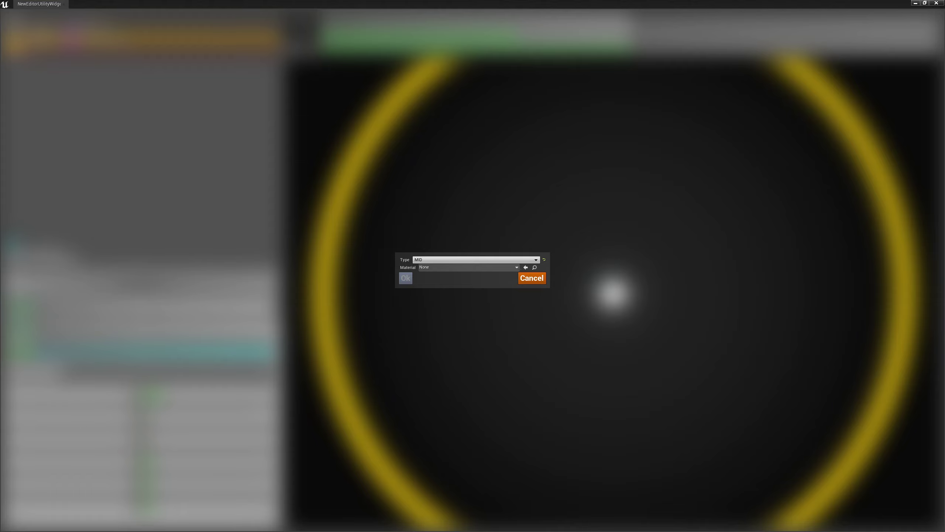
click(525, 268)
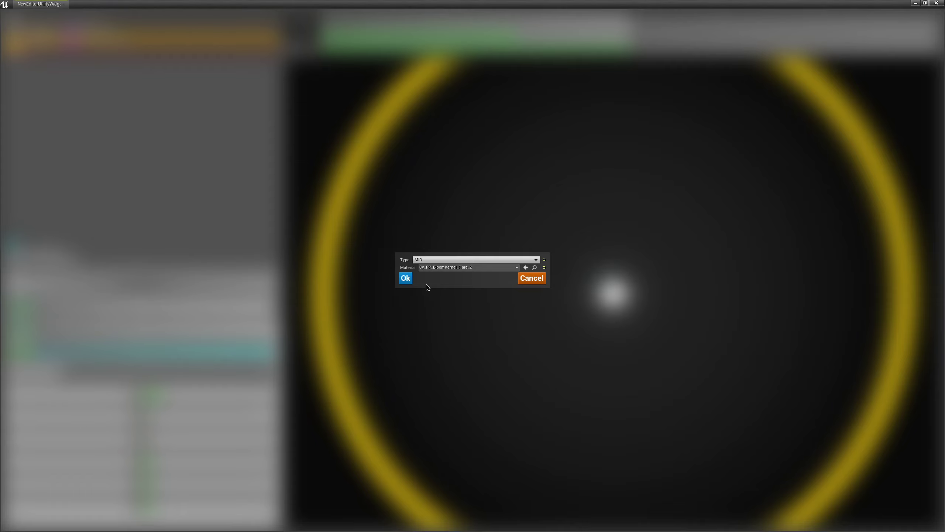
click(406, 278)
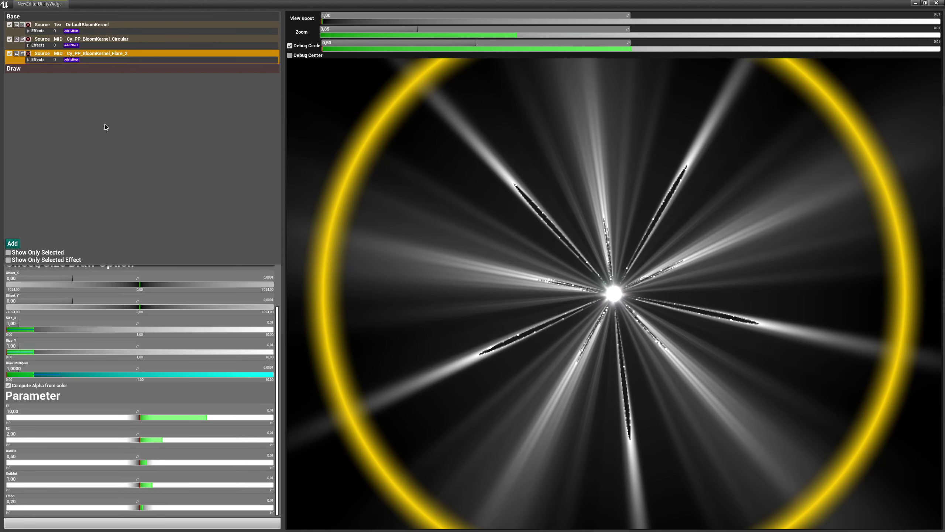
- At preview zoom 2.19, set the Flare_2 kernel's F1 to 7.02, F2 to 1.58, Radius to 0.29 and Fmod to 1.04
drag(403, 30, 360, 29)
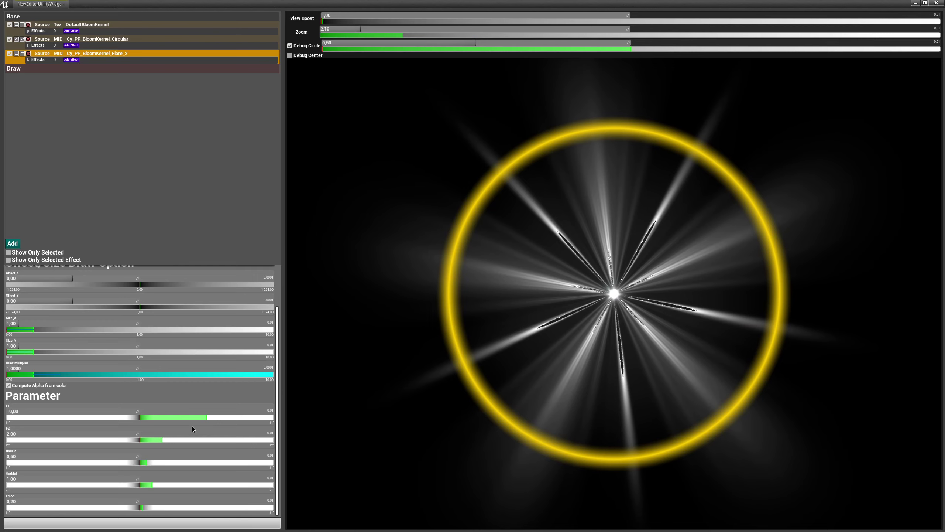
drag(195, 416, 151, 465)
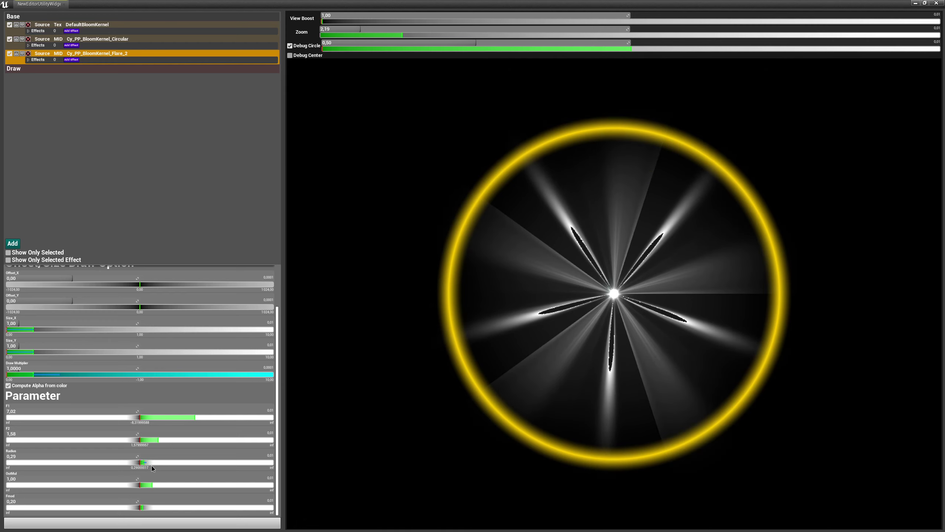
drag(145, 507, 153, 508)
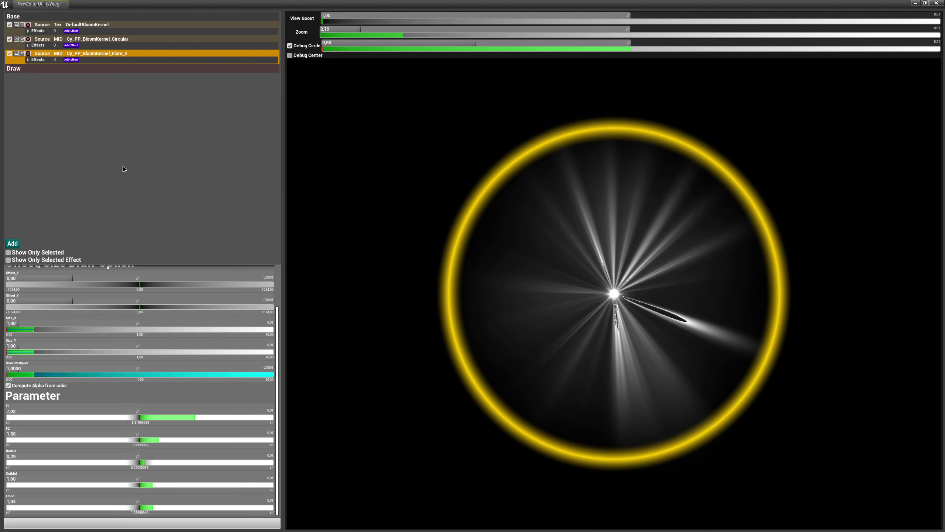
- Add another base source of type MID using the TEST_Anamorphique material
click(16, 244)
click(474, 260)
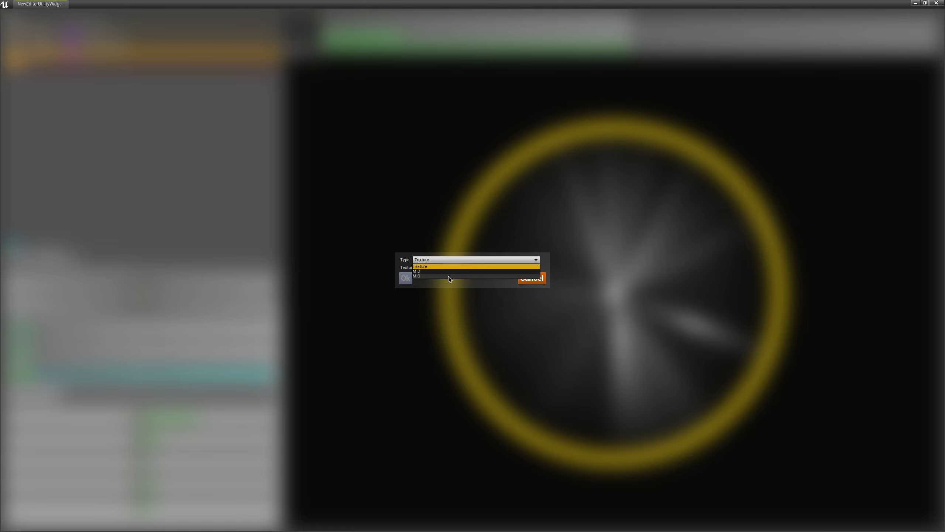
click(437, 272)
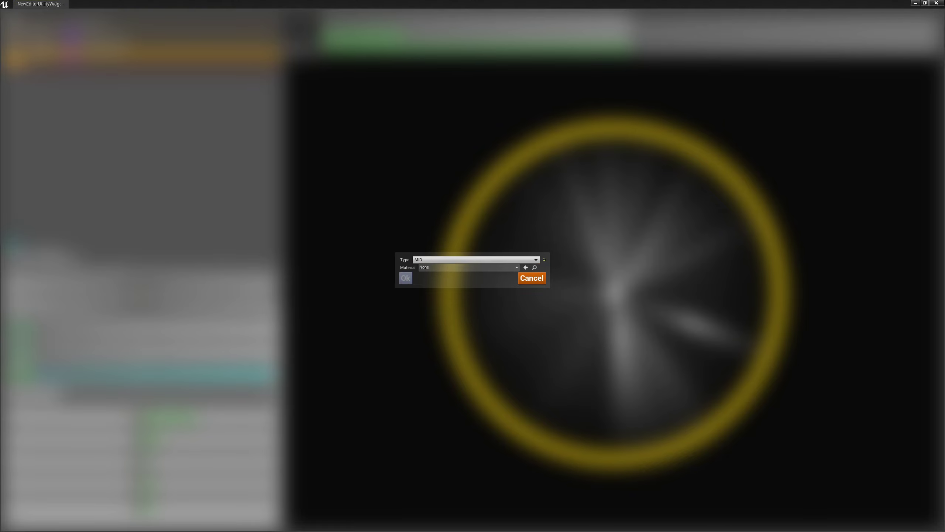
click(525, 268)
click(406, 278)
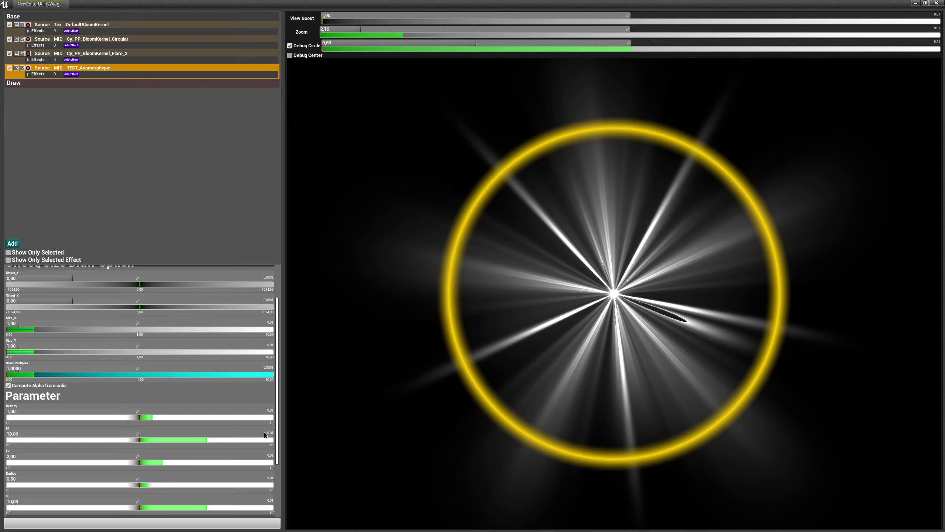
- Set the TEST_Anamorphique source's Density to 1.31 and F1 to 12.63, and disable the other three sources
drag(158, 415, 214, 440)
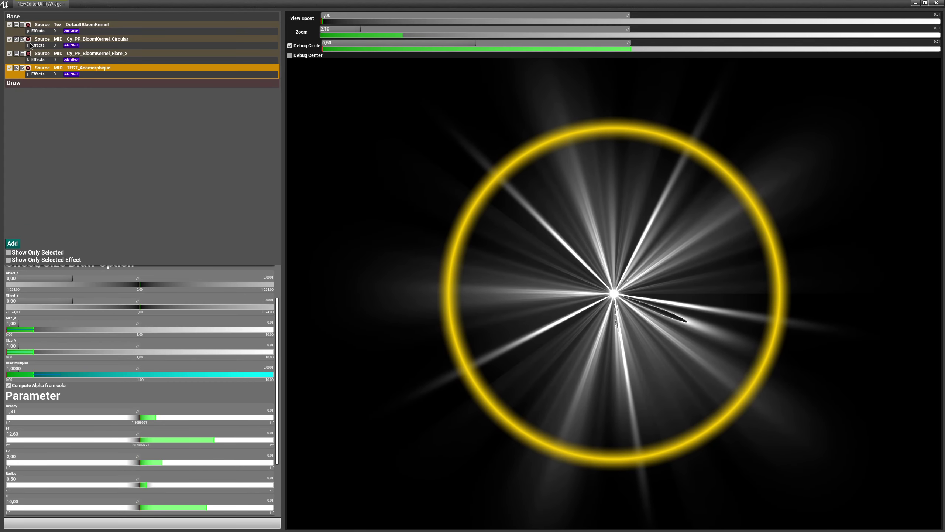
click(10, 53)
click(9, 38)
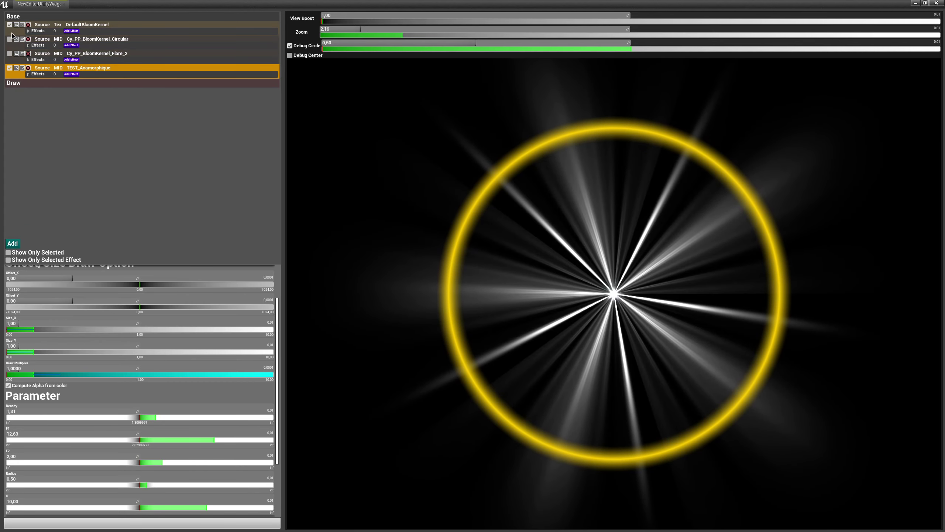
click(10, 25)
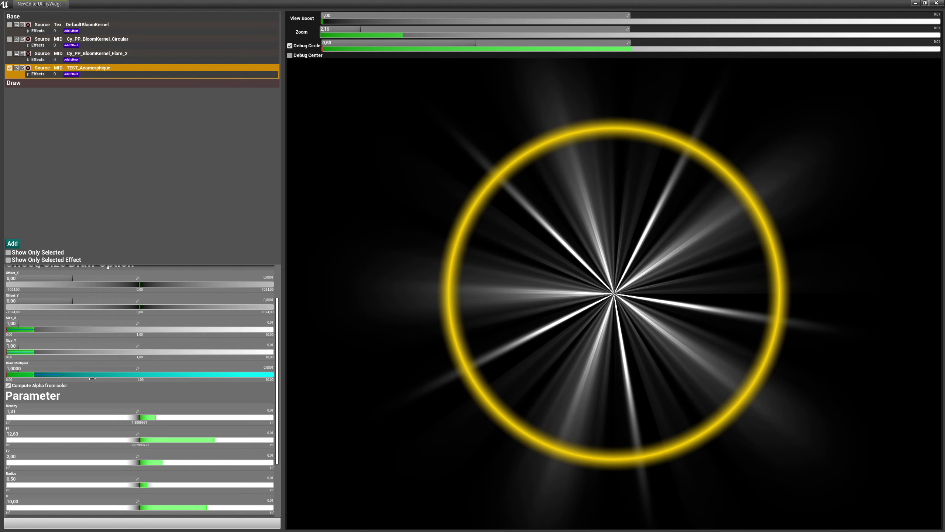
- Set the TEST_Anamorphique source's F1 to 2.46, F2 to 3.11, Radius to 0.40 and Fmod to 0.17
drag(205, 438, 155, 485)
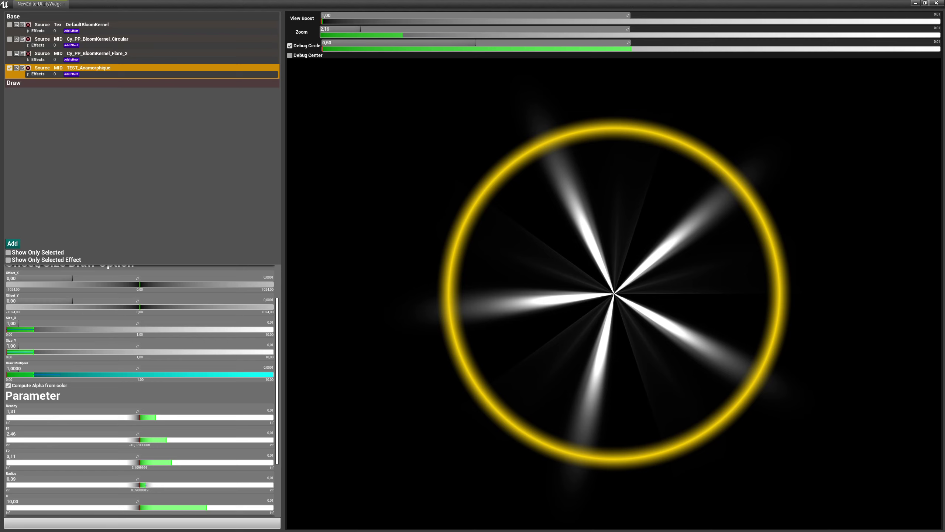
drag(280, 454, 276, 505)
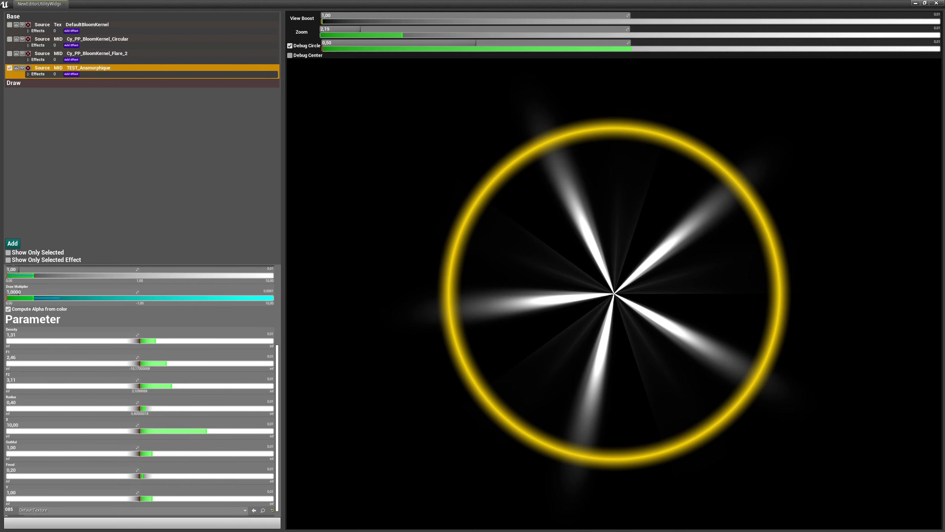
mouse_move(157, 474)
mouse_down()
mouse_move(139, 476)
mouse_move(155, 476)
mouse_up()
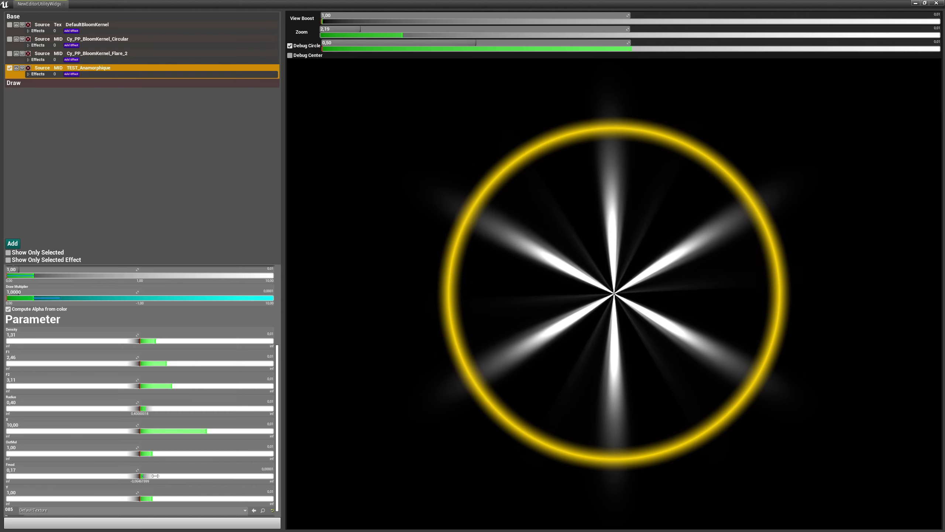
- Add another base source of type MID using the Cy_PP_BloomKernel_Corona material
click(13, 243)
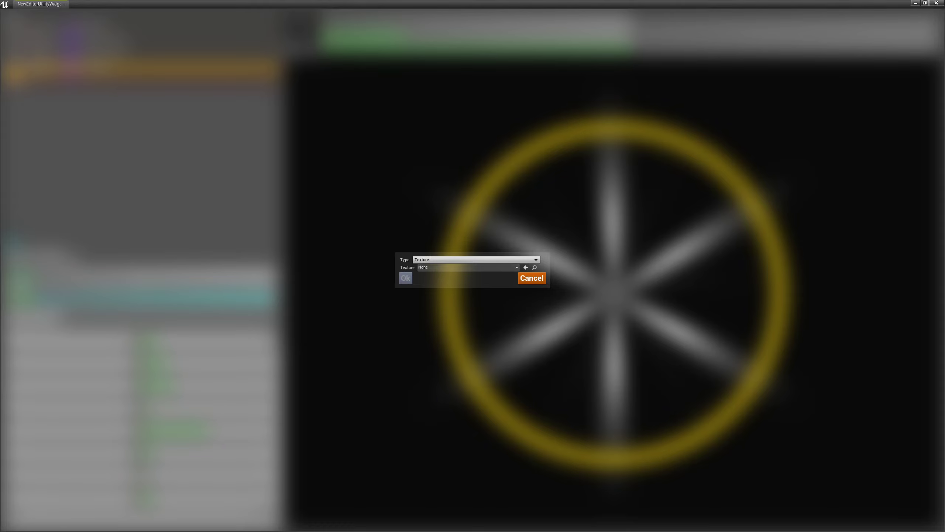
click(466, 267)
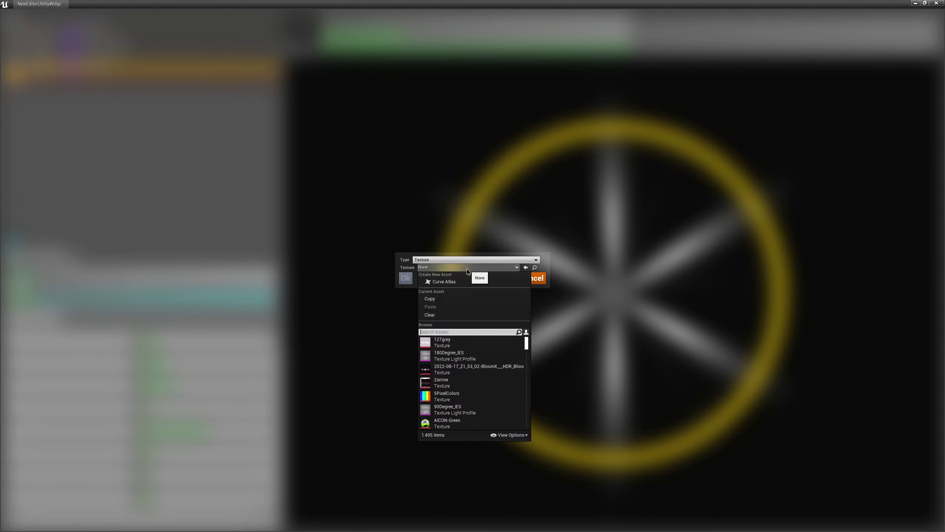
click(439, 259)
click(437, 271)
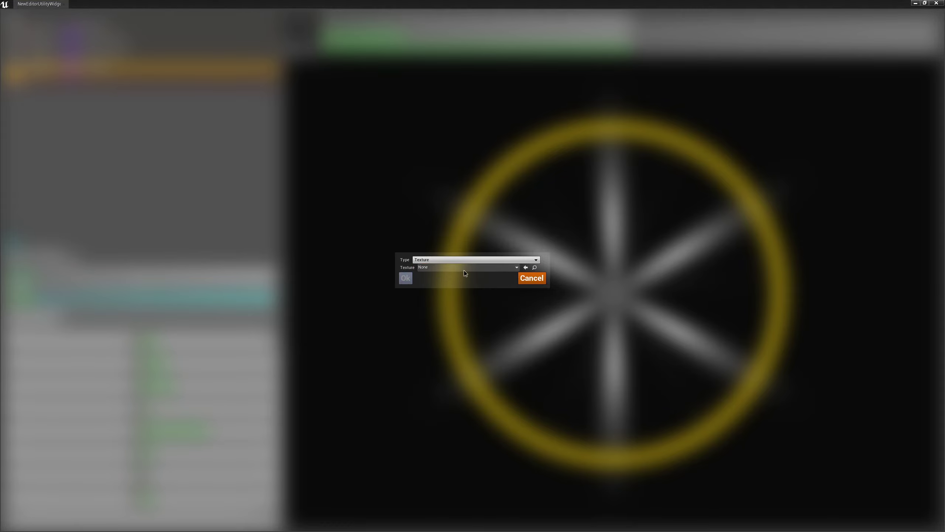
click(525, 268)
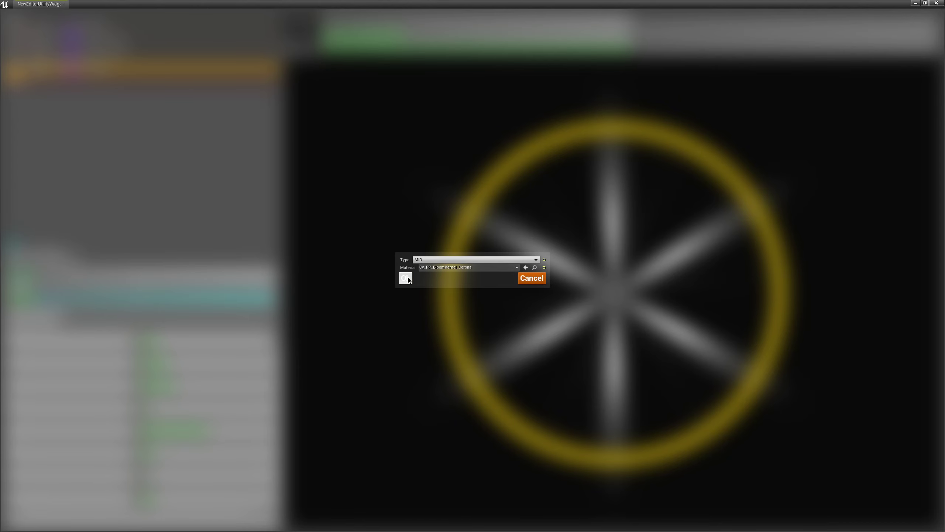
click(406, 278)
- Set the preview zoom to 1.48 and re-enable the Flare_2, Circular and DefaultBloomKernel sources
drag(387, 29, 356, 29)
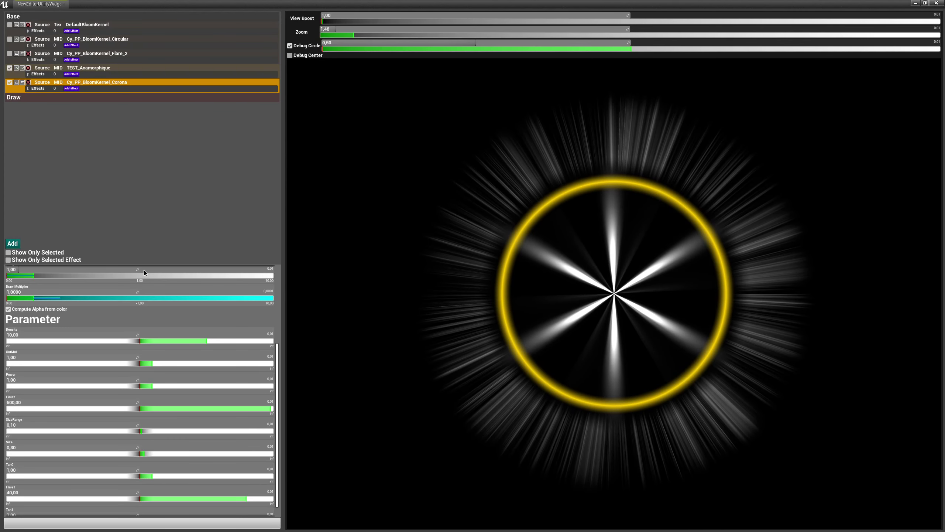
click(10, 53)
click(9, 39)
click(9, 24)
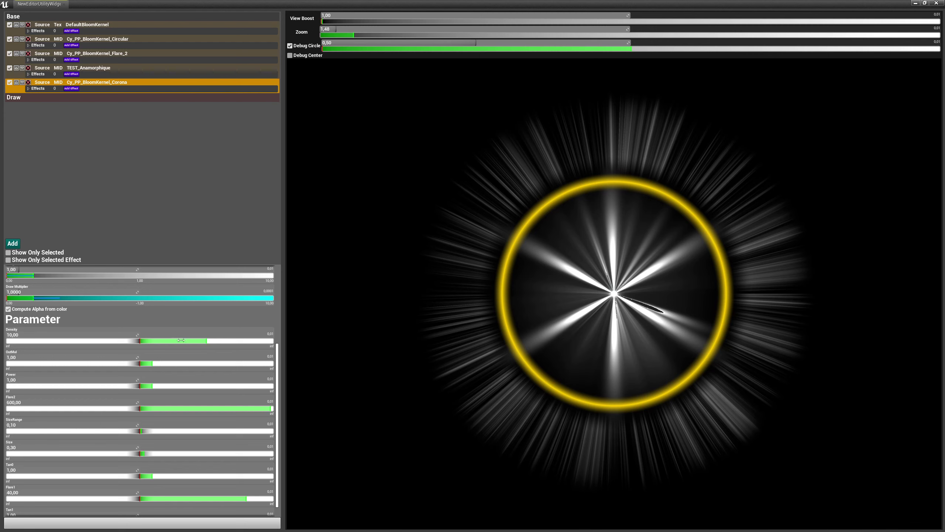
- Set the Corona kernel's Density to 2.05, OutMul to 0.68, Power to 1.14 and Flare2 to 595.80
drag(181, 340, 168, 393)
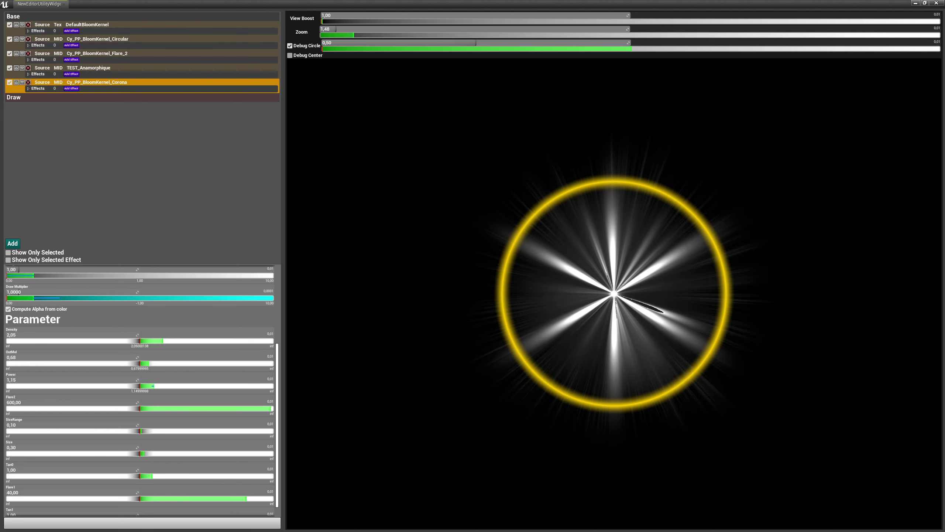
drag(237, 414, 252, 403)
- Fine-tune the Corona kernel with SizeRange 0.08, Tan0 1.49 and Tan1 0.86
mouse_move(167, 433)
mouse_down()
mouse_move(139, 431)
mouse_move(173, 432)
mouse_up()
click(157, 431)
drag(157, 431, 163, 430)
mouse_move(143, 430)
mouse_down()
mouse_move(129, 431)
mouse_move(142, 428)
mouse_up()
mouse_move(153, 475)
mouse_down()
mouse_move(265, 481)
mouse_move(277, 500)
mouse_up()
mouse_move(164, 507)
mouse_down()
mouse_move(183, 507)
mouse_move(96, 507)
mouse_move(151, 506)
mouse_up()
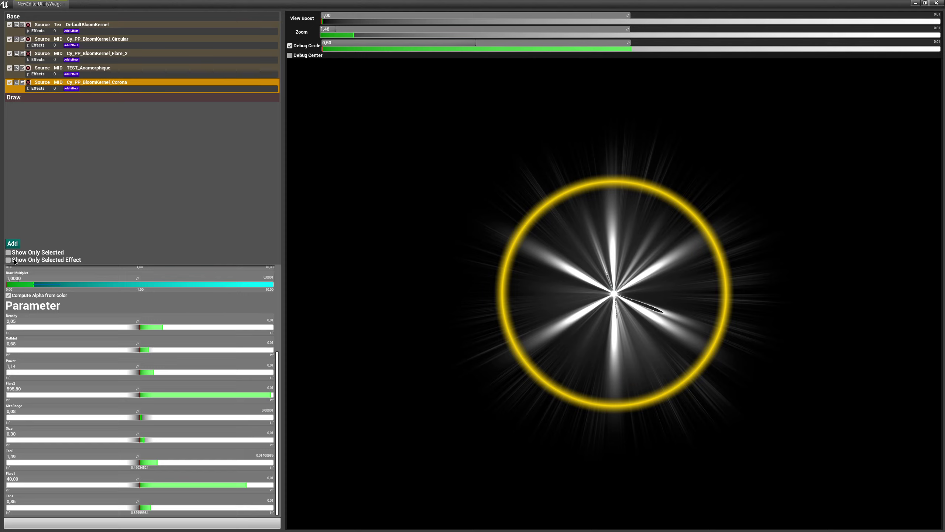
- Add another base source of type Texture using the 2022-08-17 BloomX HDR Bloom Kernel texture
click(12, 243)
click(443, 267)
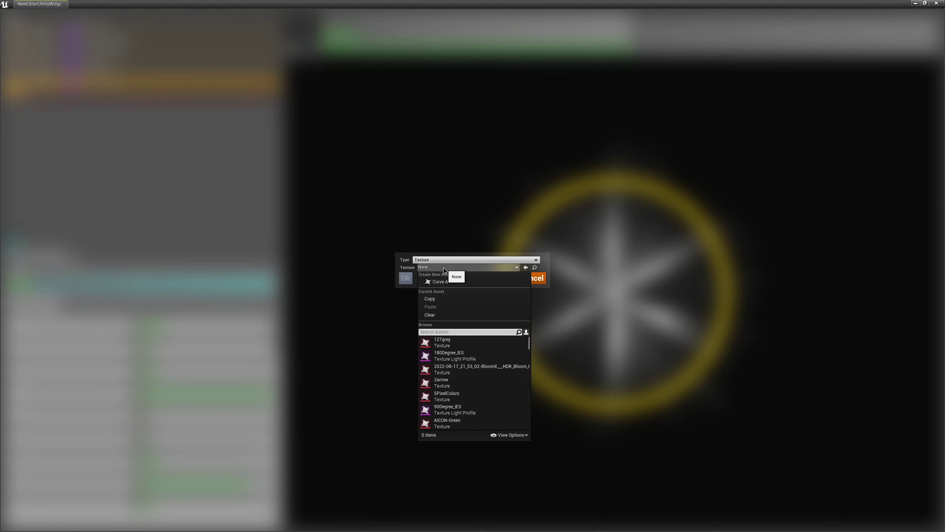
key(Escape)
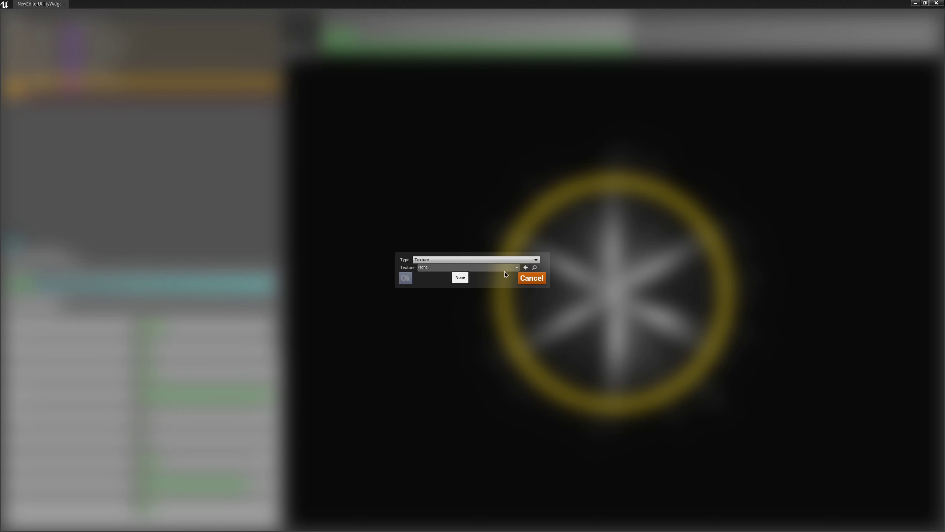
click(527, 268)
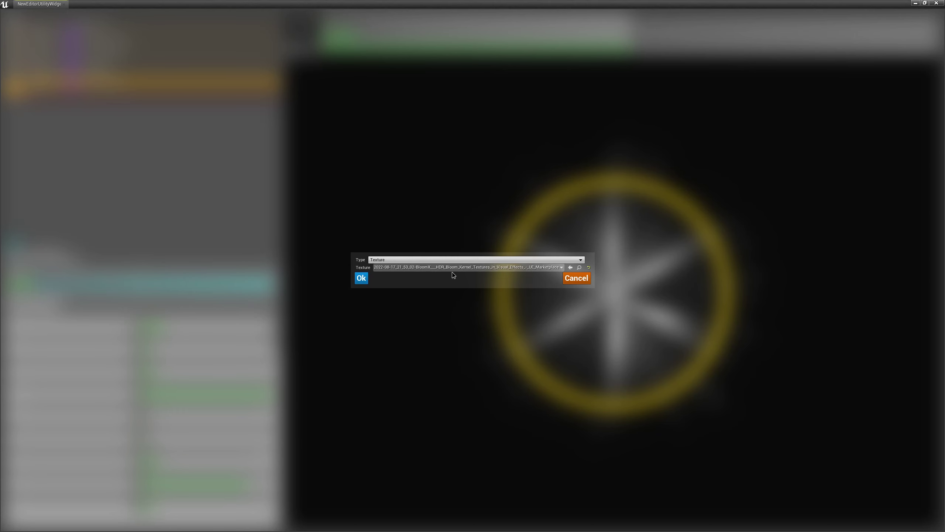
click(361, 278)
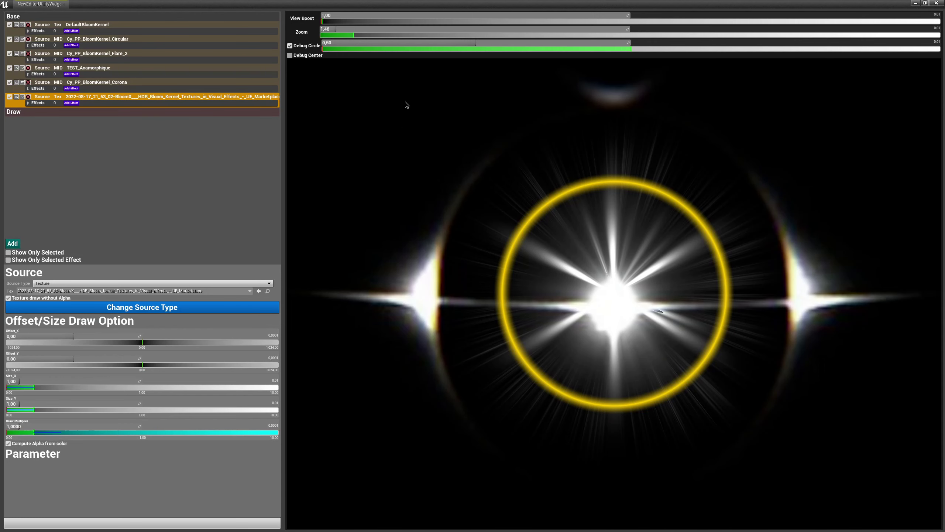
- Scale the new texture source to 0.64 in X and Y and set its Offset_X to -5.54, using the center debug guide
click(290, 55)
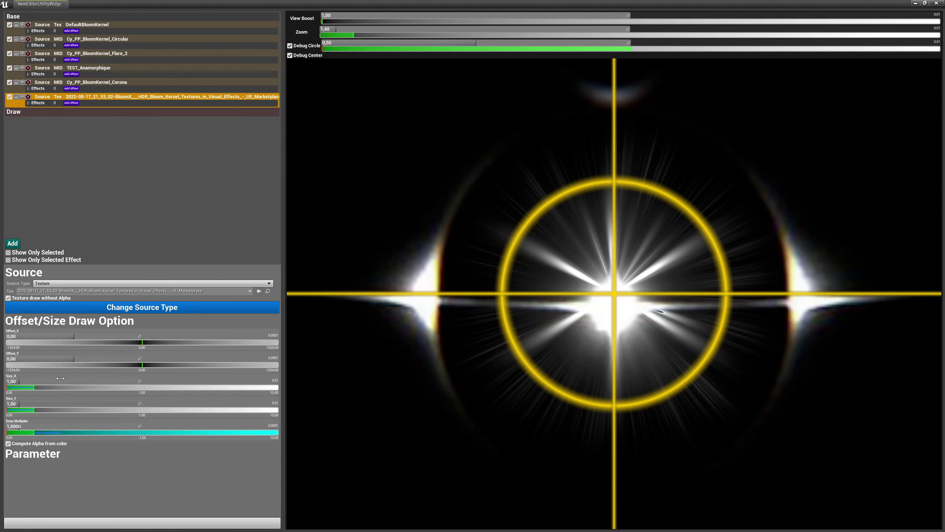
drag(25, 382, 15, 383)
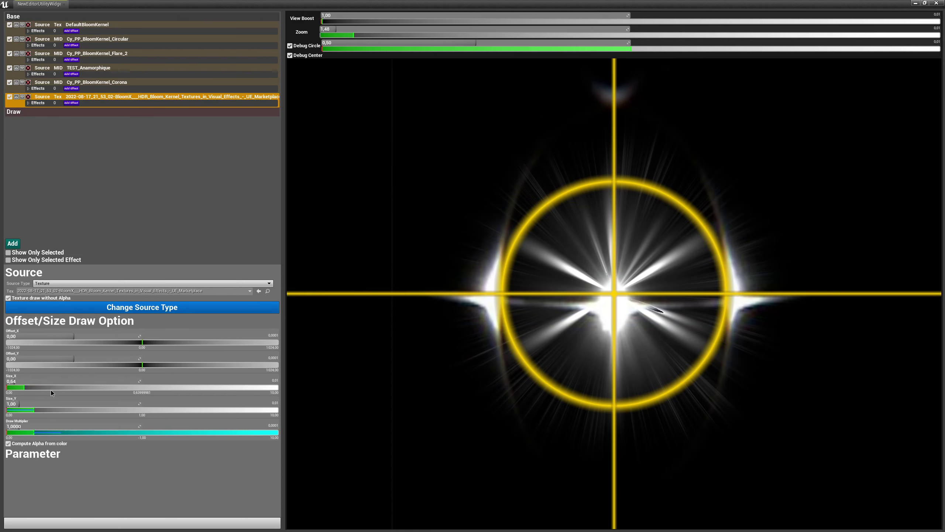
click(15, 405)
text(0,64)
key(Return)
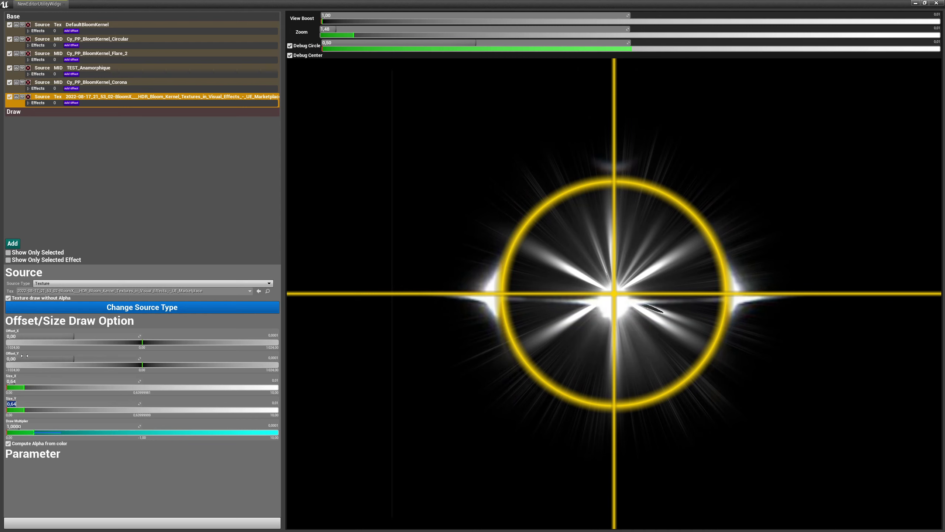
mouse_move(61, 338)
mouse_down()
mouse_move(71, 337)
mouse_move(17, 336)
mouse_move(24, 336)
mouse_up()
- Compare the texture source with Texture draw without Alpha and Compute Alpha from color each switched off and back on
click(8, 298)
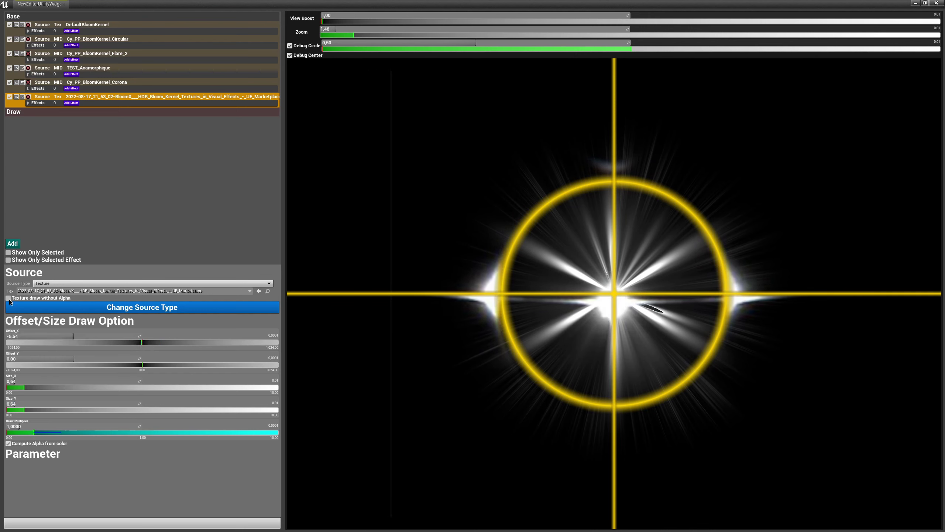
click(8, 298)
click(8, 443)
click(8, 444)
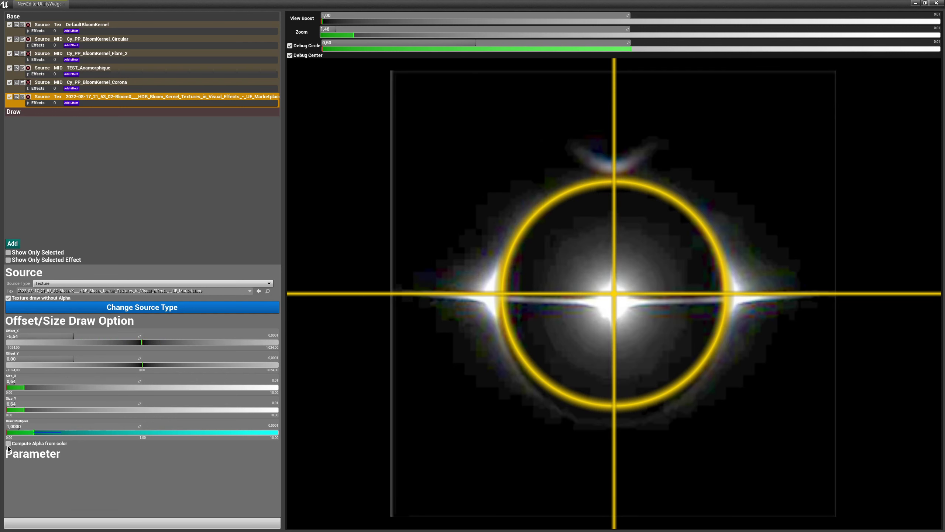
click(8, 444)
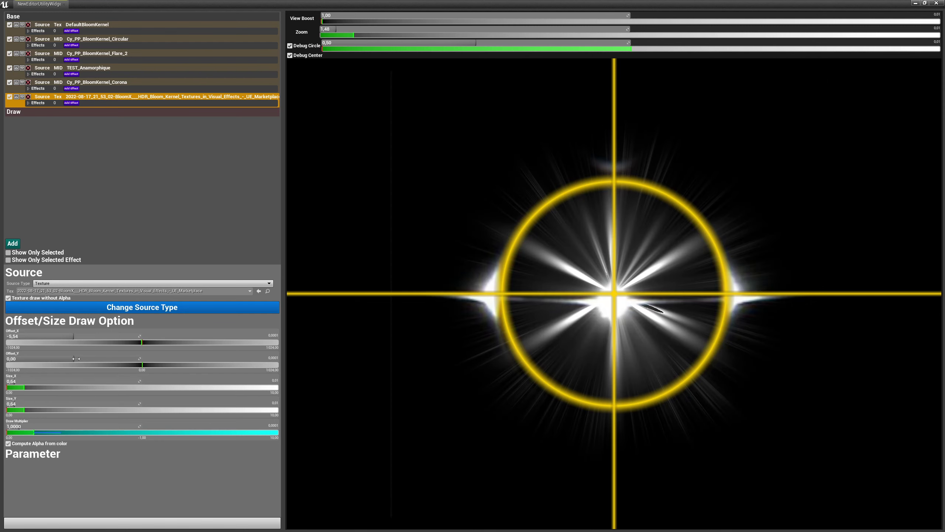
- Align the texture source with the kernel center by setting Offset_Y to -45.94 and Offset_X to 5.70
drag(72, 361, 80, 363)
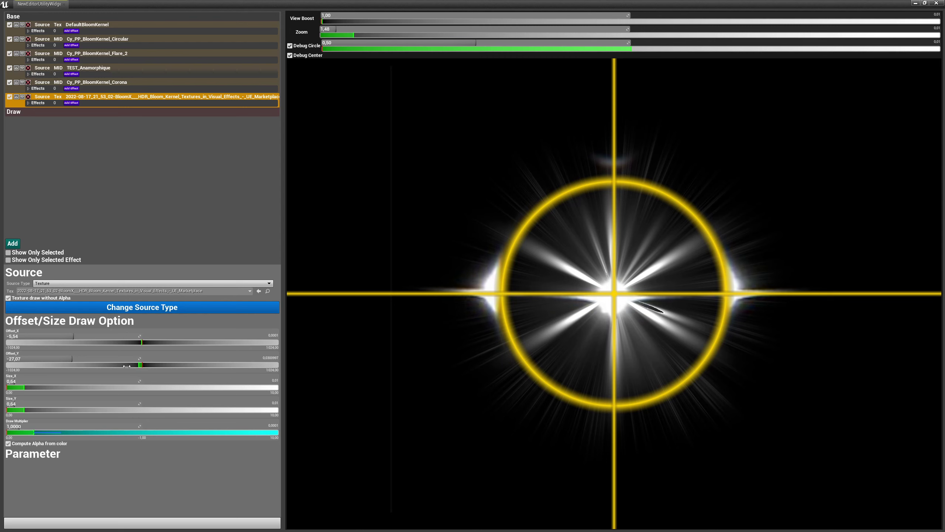
drag(126, 366, 124, 366)
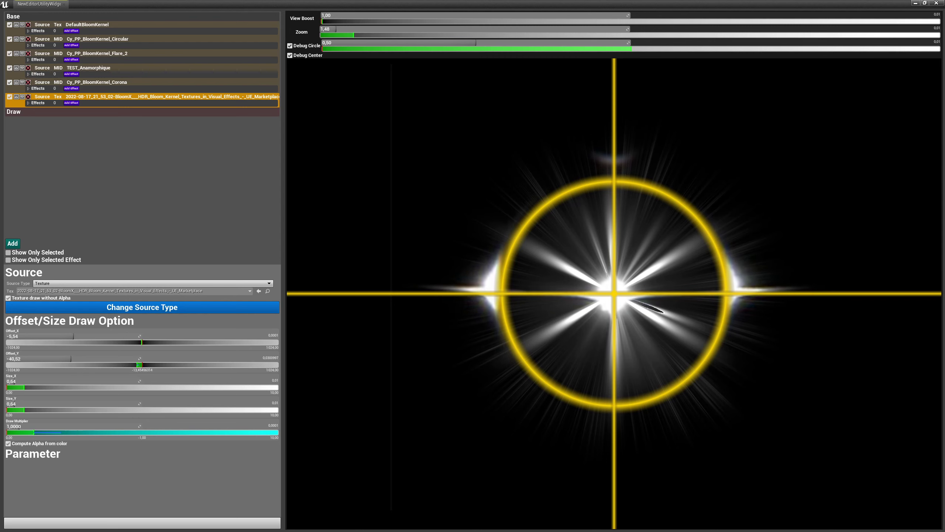
drag(353, 35, 551, 35)
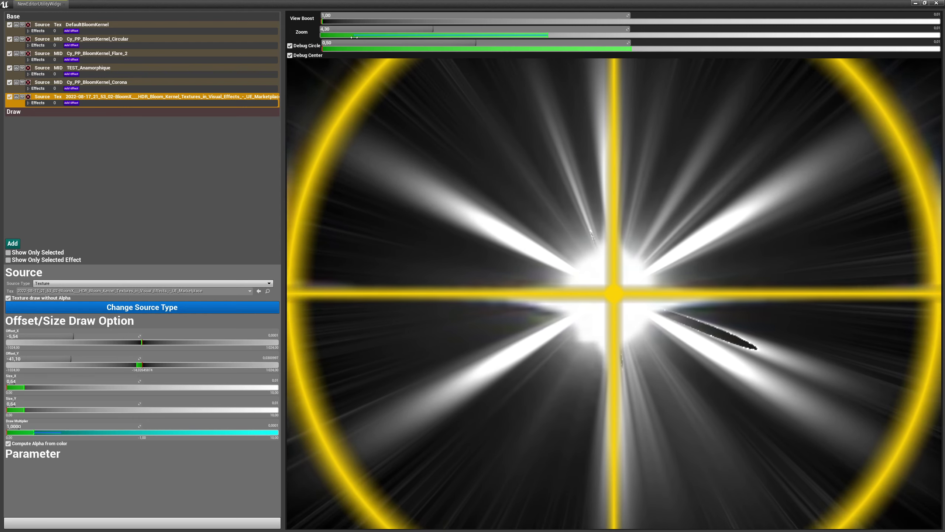
drag(104, 362, 104, 363)
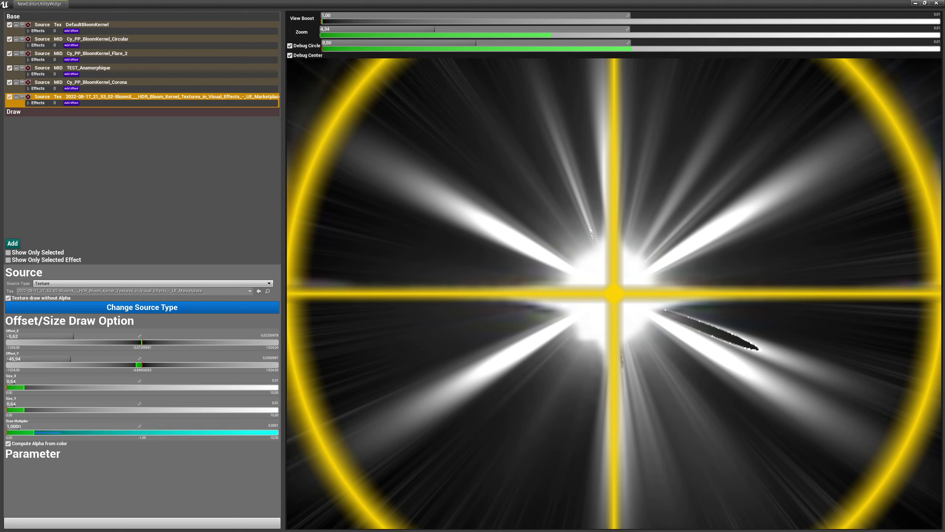
drag(141, 342, 143, 342)
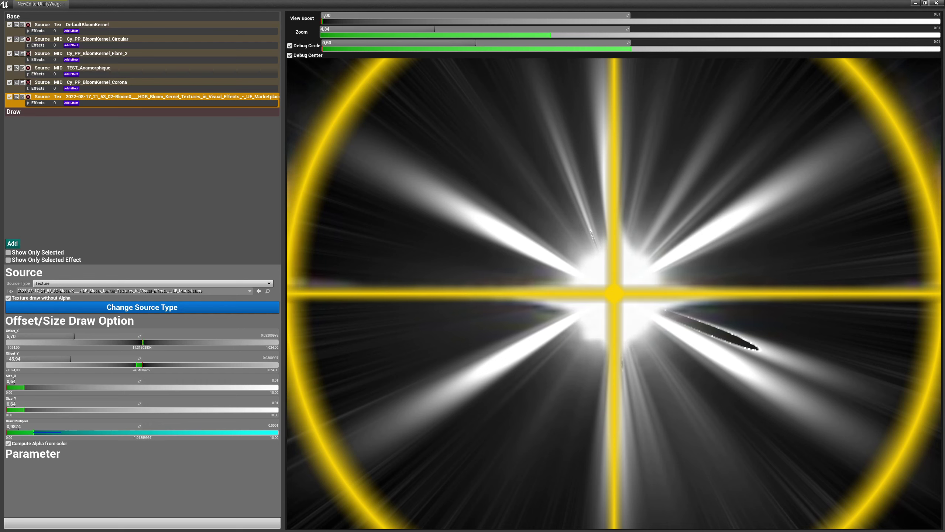
- Lower the texture source's Draw Multiplier to 0.6707 and hide the debug circle and center guides
drag(33, 432, 31, 431)
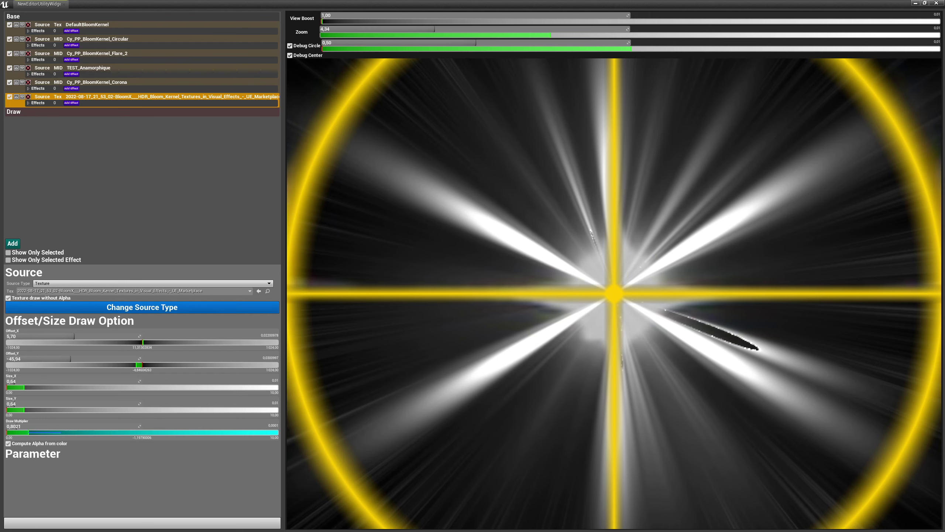
drag(141, 433, 141, 433)
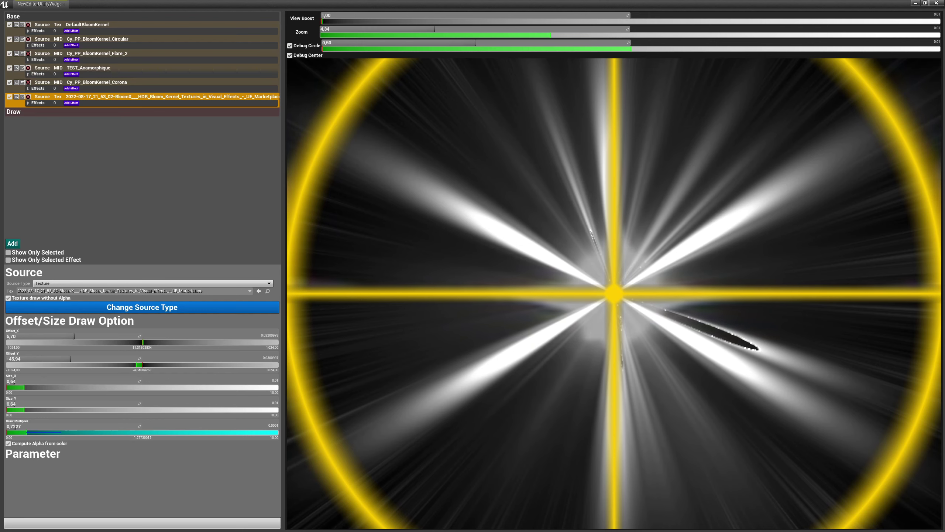
drag(27, 432, 26, 432)
drag(451, 35, 390, 48)
click(290, 46)
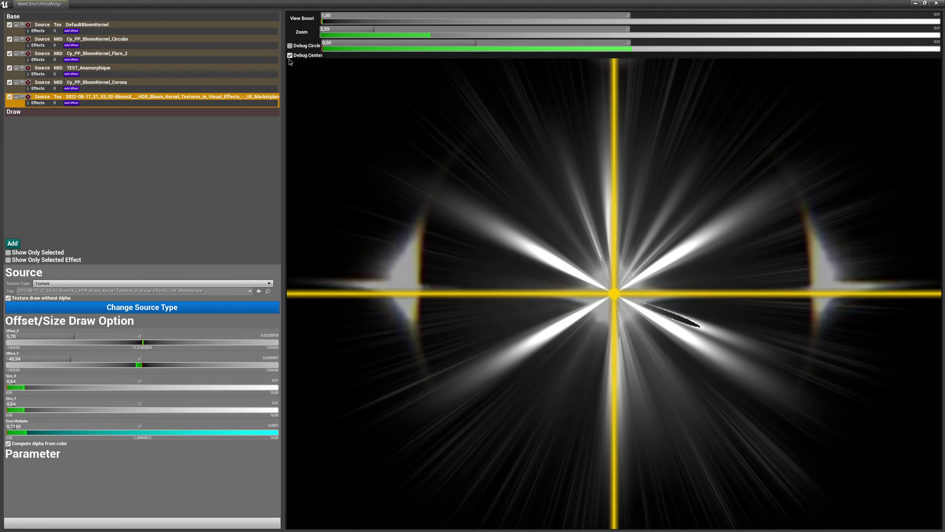
click(289, 55)
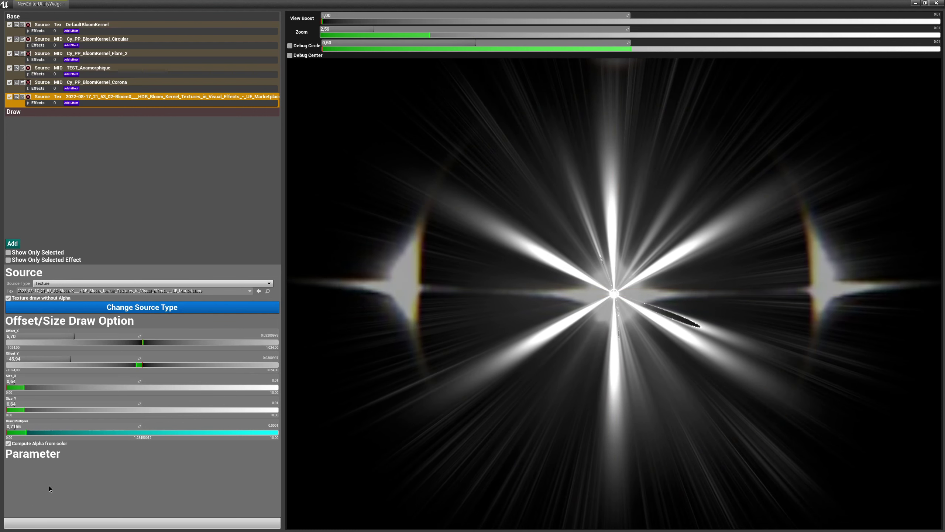
drag(18, 428, 45, 426)
- Examine the kernel core at zoom 4.64 and View Boost 0.07, and return both values to 1.00
drag(376, 30, 336, 16)
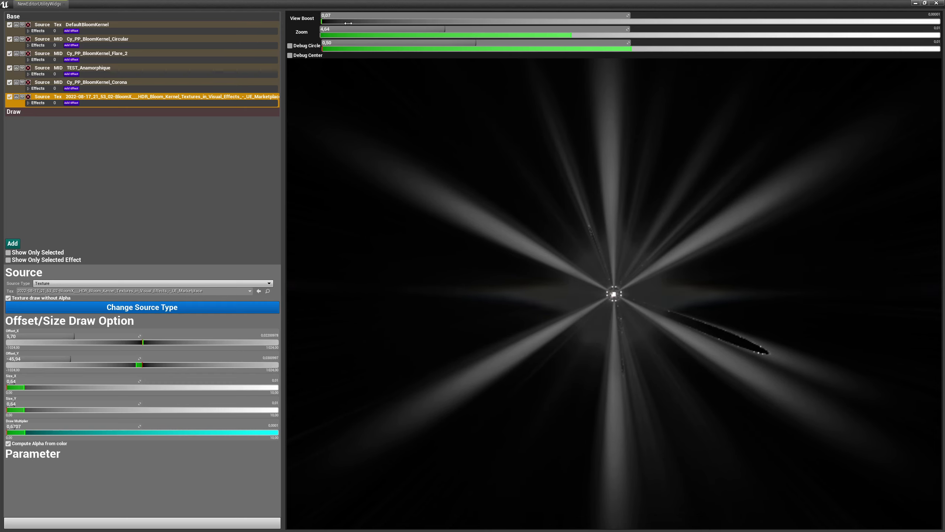
drag(919, 15, 934, 14)
mouse_move(335, 16)
mouse_down()
mouse_move(480, 15)
mouse_move(351, 16)
mouse_move(368, 16)
mouse_move(351, 16)
mouse_move(350, 5)
mouse_move(335, 16)
mouse_move(372, 16)
mouse_move(358, 29)
mouse_move(368, 31)
mouse_move(346, 31)
mouse_up()
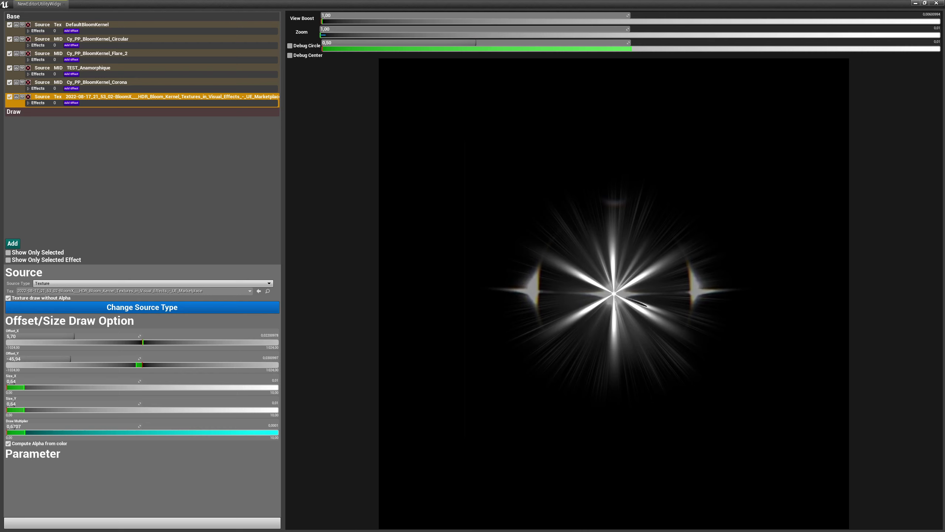
- Check the kernel against the debug circle and debug center overlays by showing and hiding each one
click(290, 46)
click(290, 46)
click(290, 46)
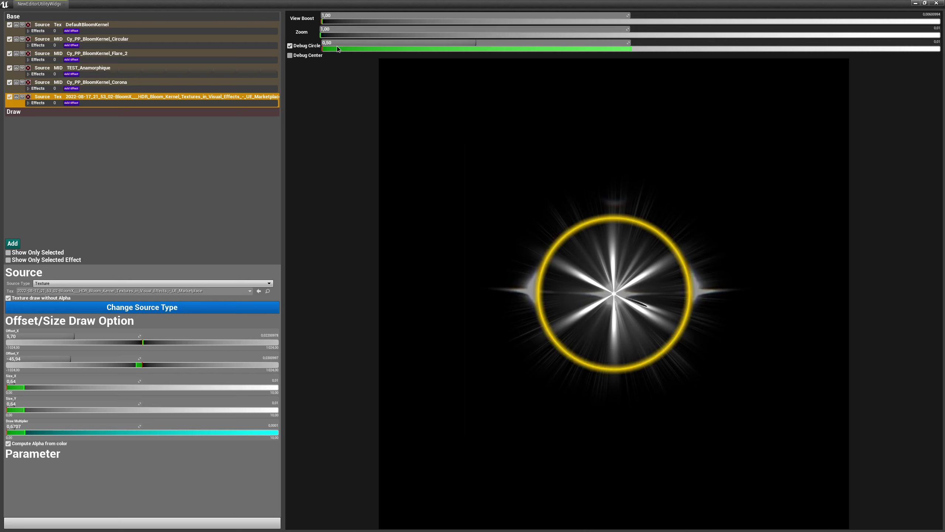
click(290, 46)
click(290, 56)
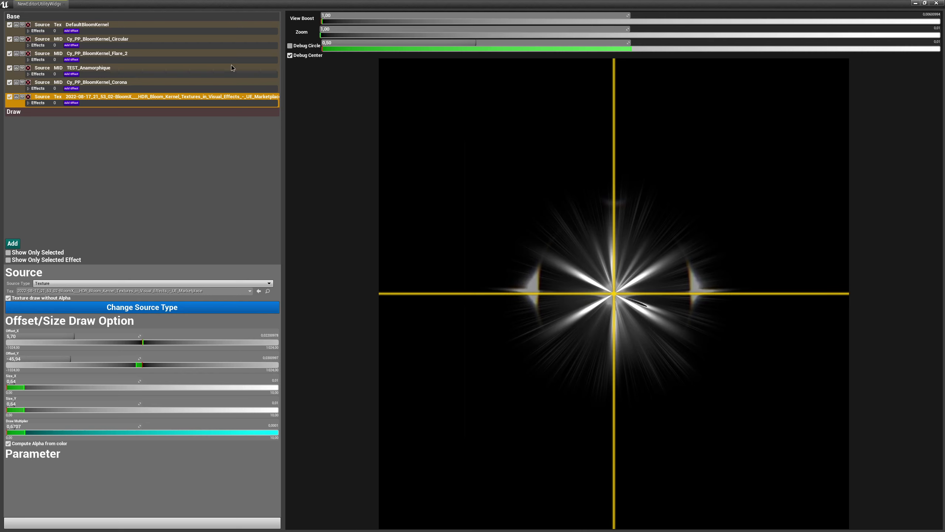
click(290, 55)
- Compare the contributions of the BloomX texture, Corona and Circular sources by disabling and re-enabling each one
click(9, 97)
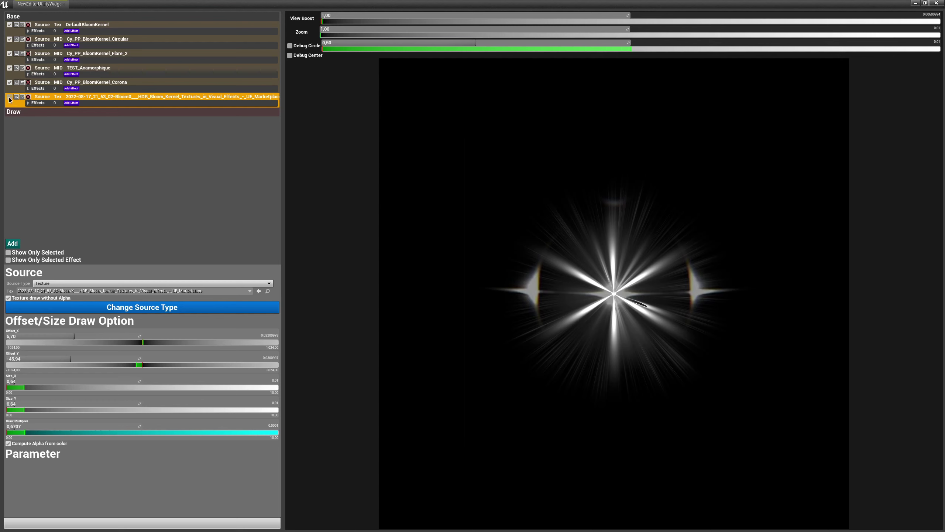
click(9, 97)
click(9, 97)
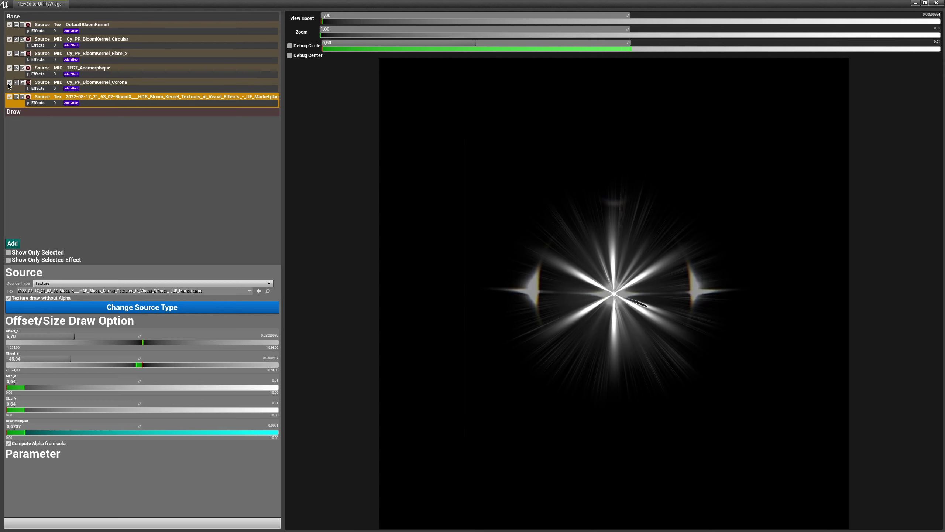
click(9, 83)
click(9, 83)
click(9, 82)
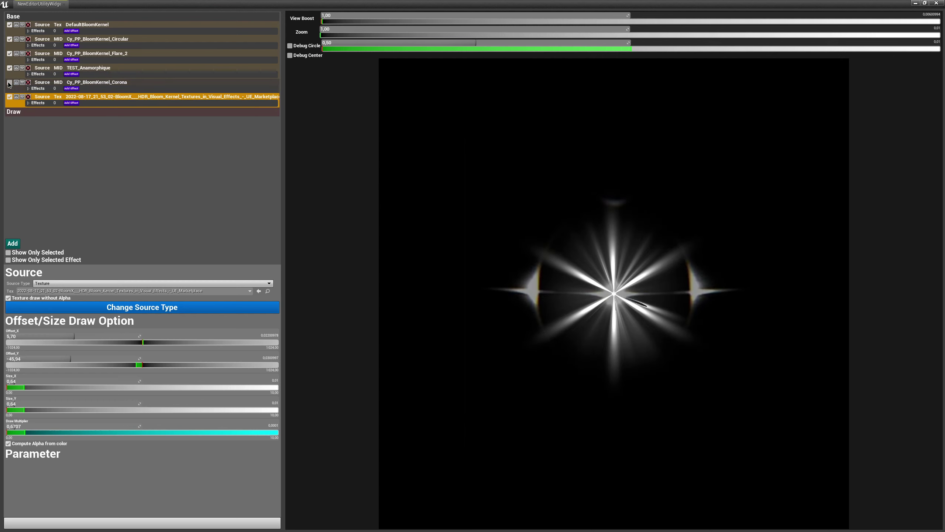
click(9, 83)
click(9, 39)
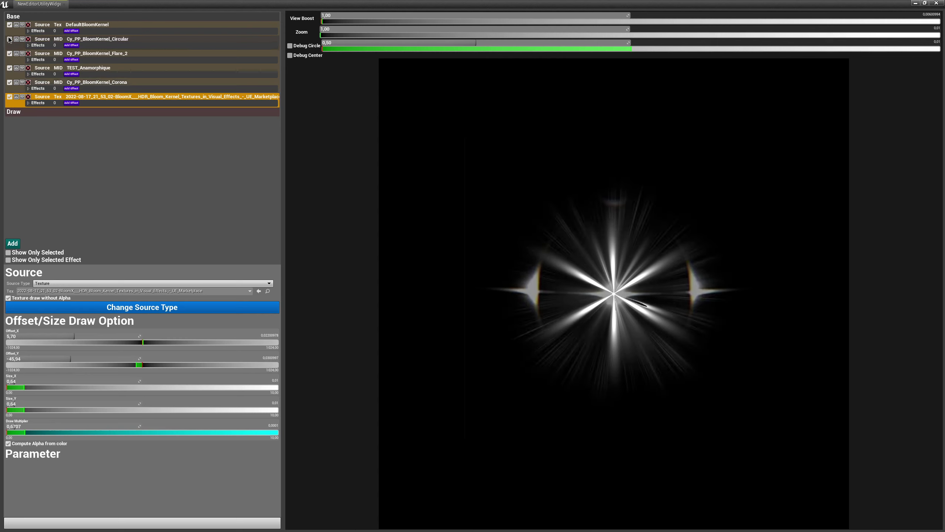
click(9, 39)
- Move the TEST_Anamorphique source above Cy_PP_BloomKernel_Flare_2 and select it to display its parameters
click(16, 68)
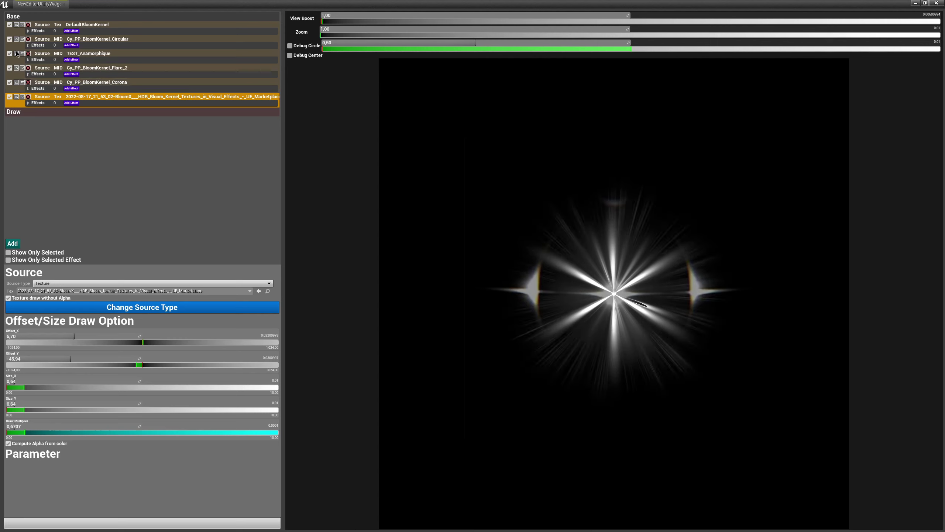
click(9, 53)
click(10, 53)
click(119, 58)
click(128, 54)
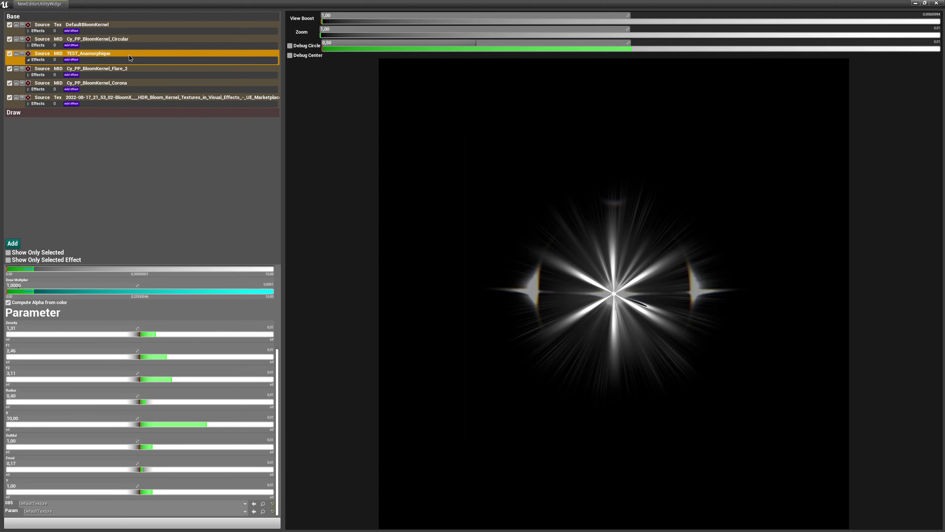